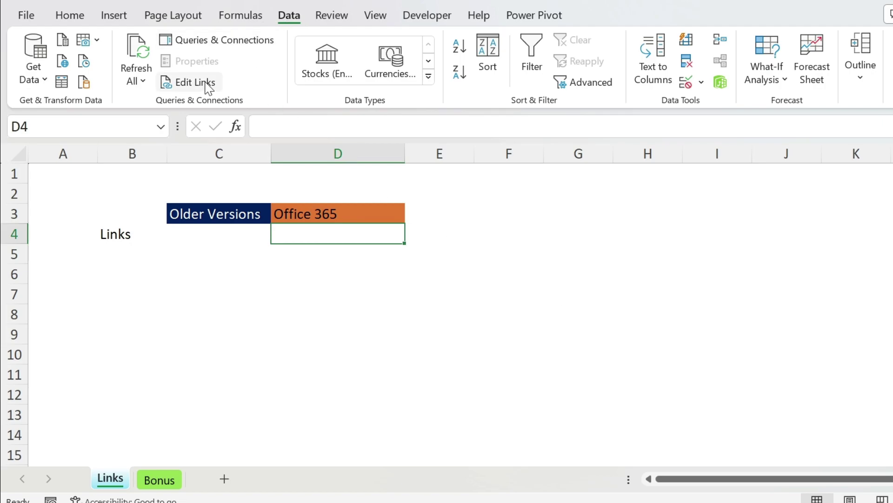
After reviewing the external links list, create the workbook name GetLinks referring to =LINKS()
left_click(186, 82)
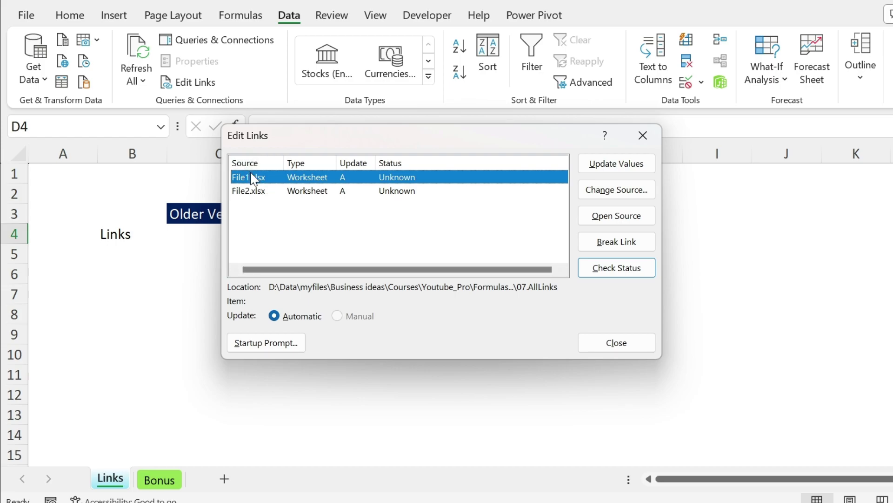
left_click(635, 350)
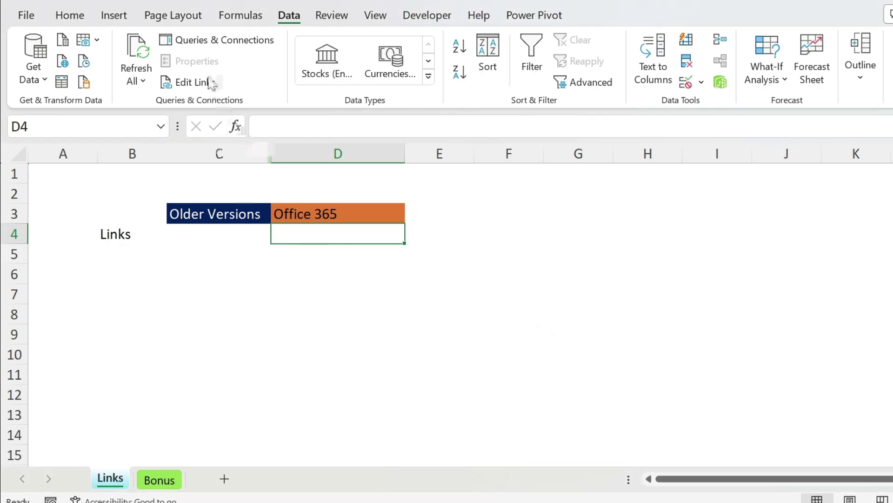
left_click(241, 15)
left_click(474, 65)
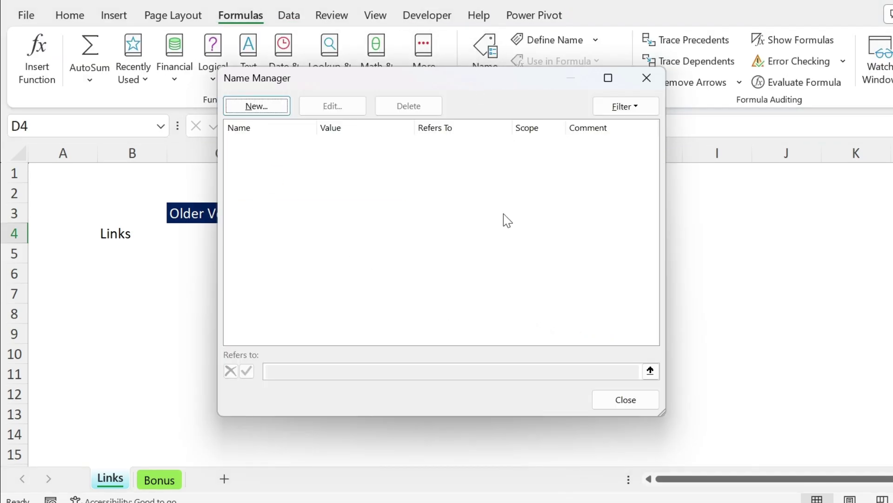
left_click(256, 106)
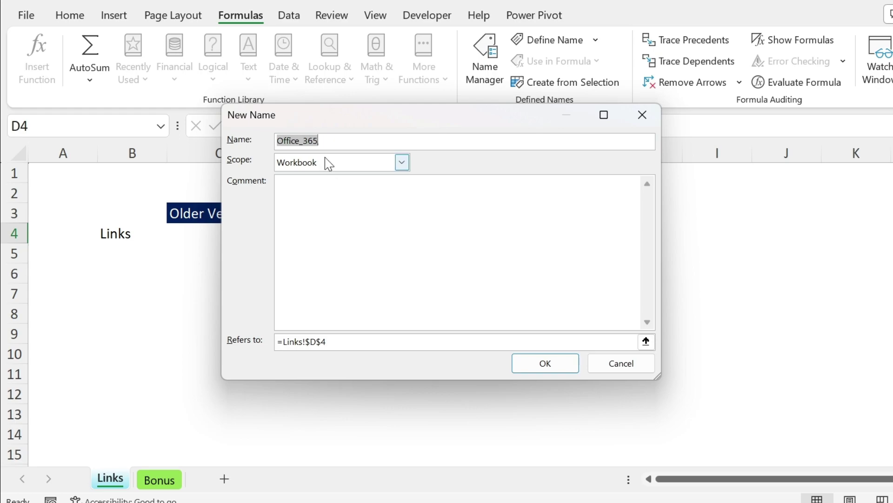
type("GetLink")
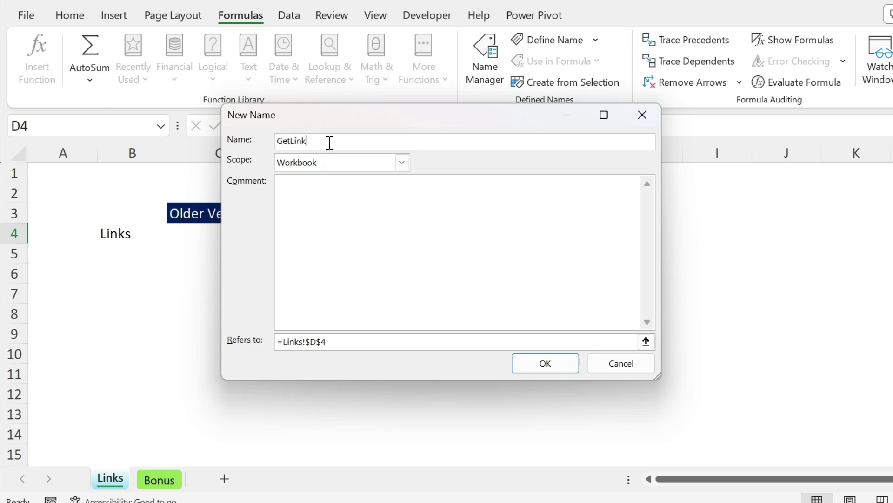
type("s")
left_click(349, 341)
type("=LINKS(")
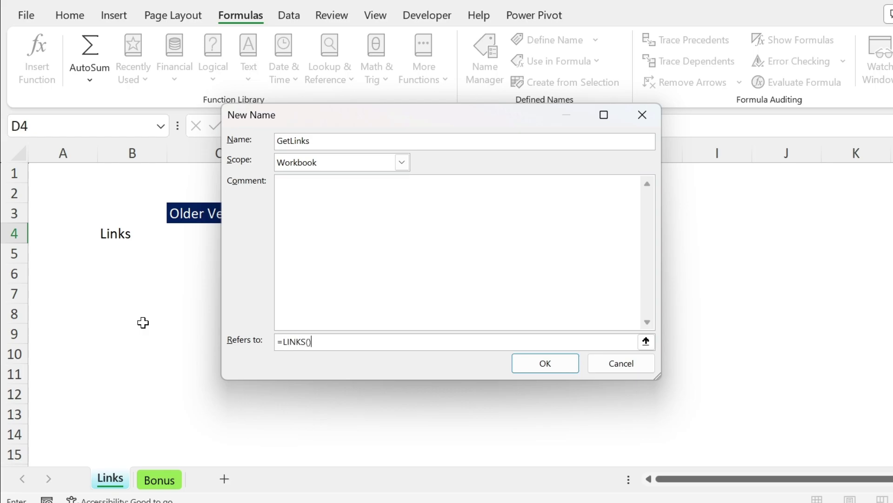
left_click(547, 368)
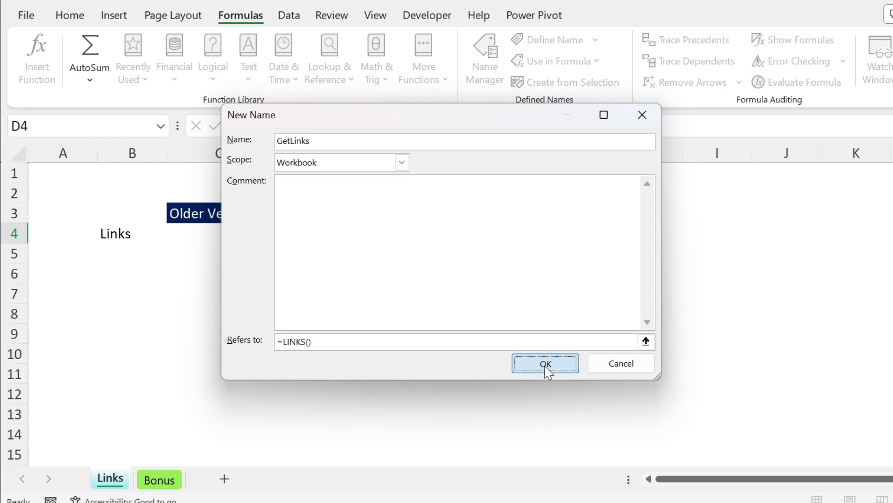
left_click(628, 400)
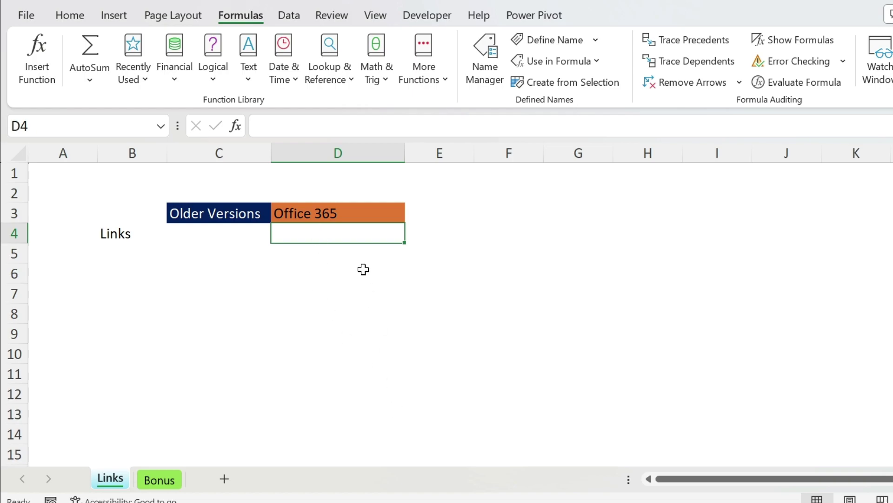
Enter =GetLinks in D4 and check the link paths spilling across D4:E4
type("=get")
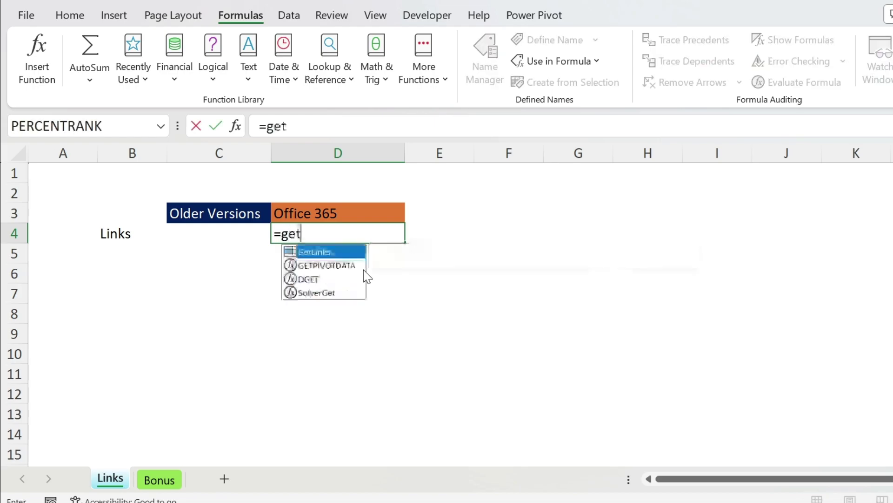
type("link")
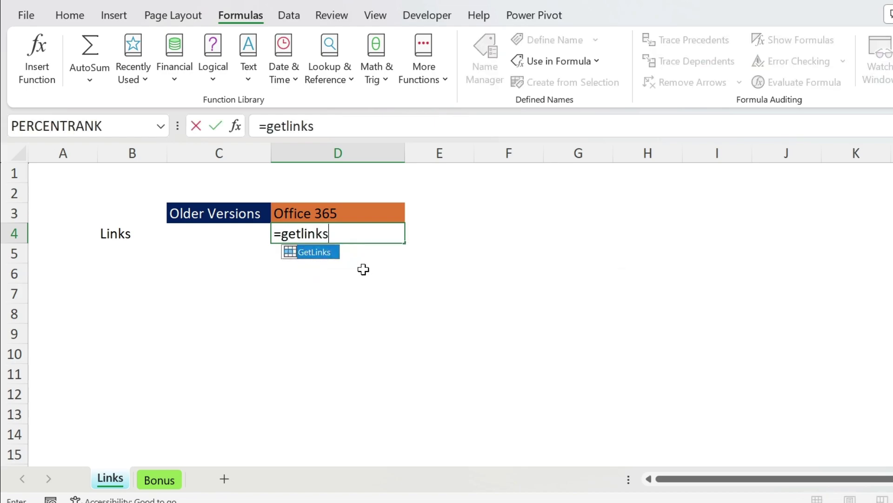
type("s")
key("Return")
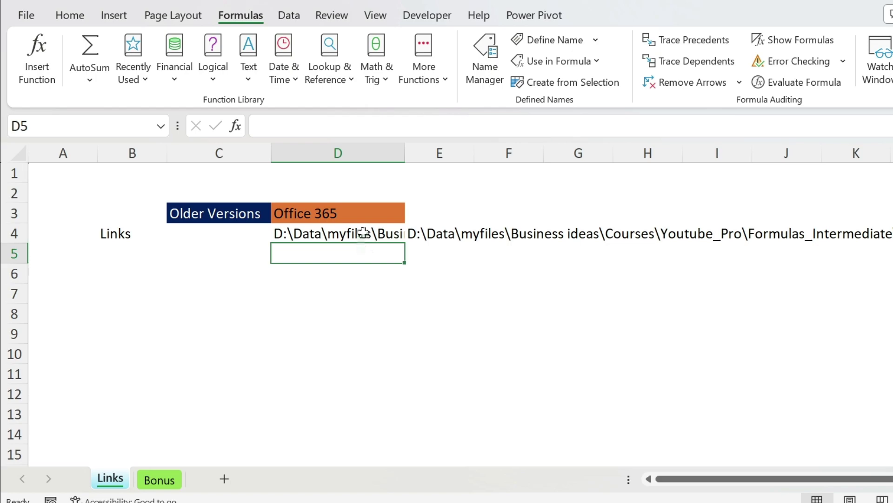
key("Up")
key("Right")
key("Left")
key("Right")
key("Left")
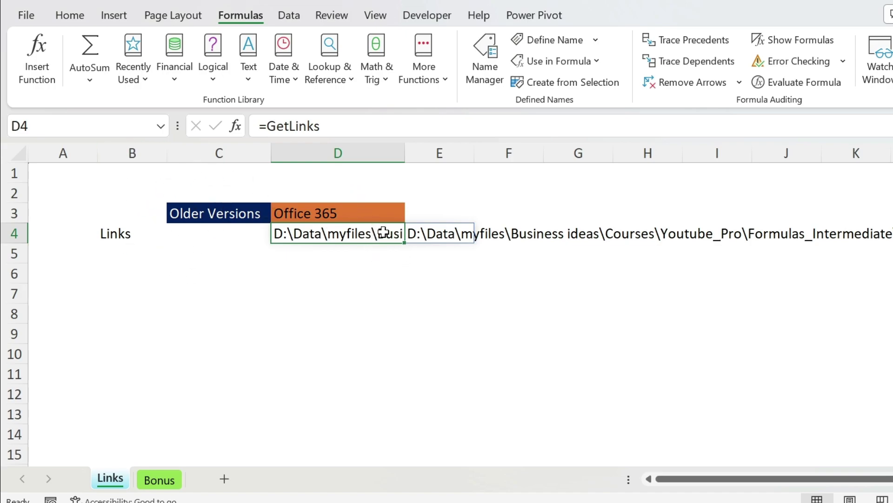
Wrap D4's formula as =TRANSPOSE(GetLinks) so the File1 and File2 paths list down D4:D5
left_click(266, 126)
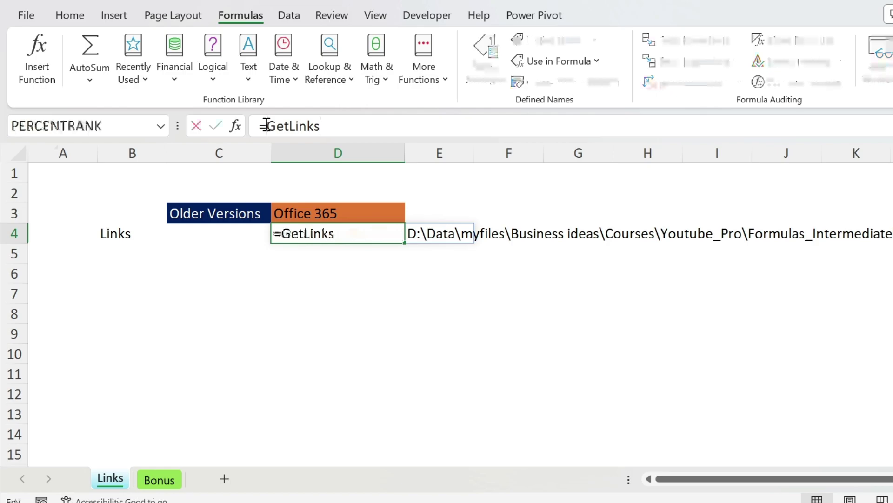
type("tra")
key("Tab")
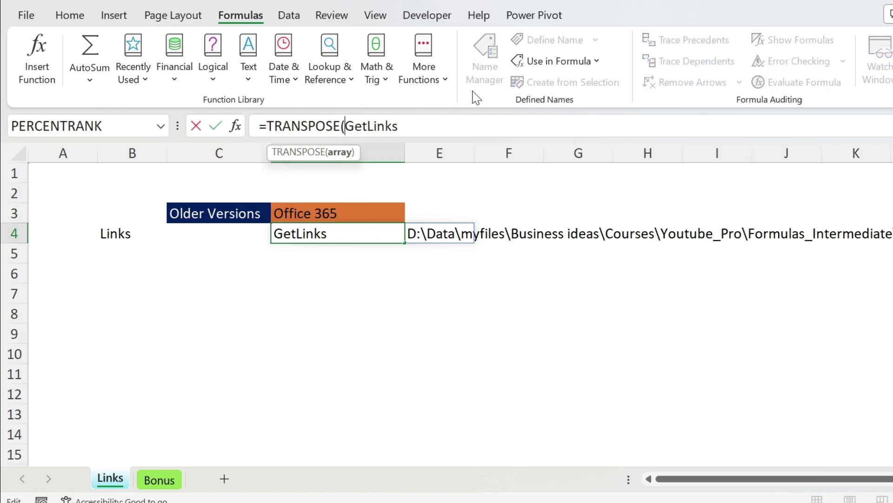
type(")")
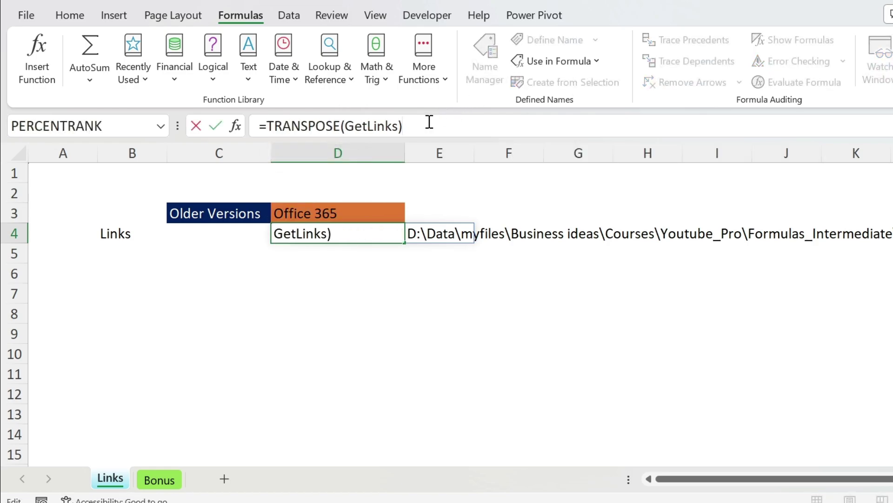
key("Return")
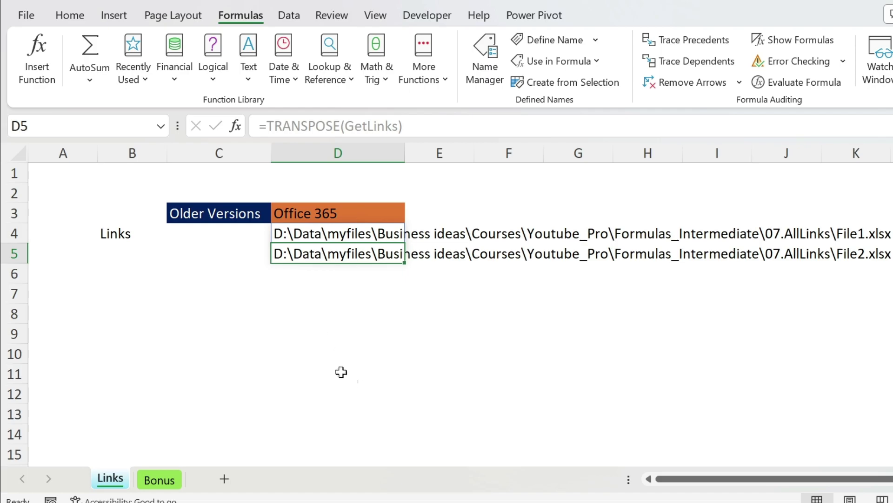
Enter =INDEX(GetLinks,1) in C4 and widen column C to fit the path
left_click(192, 230)
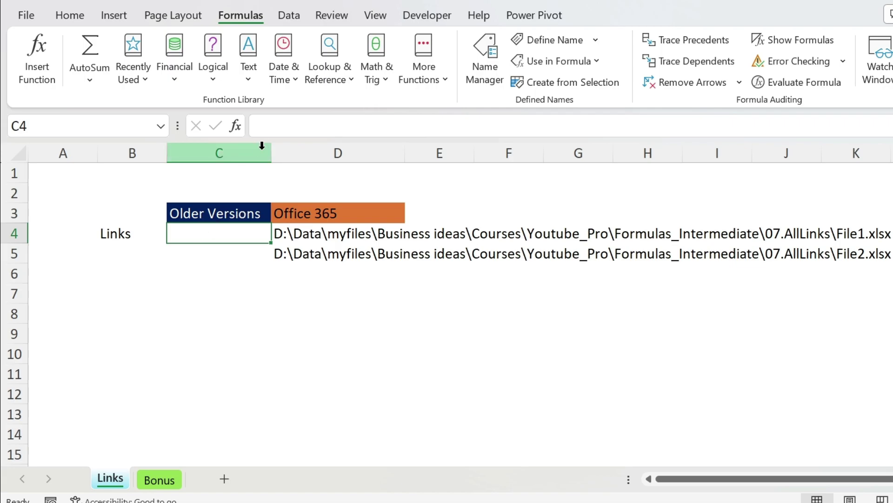
left_click(275, 125)
type("=inde")
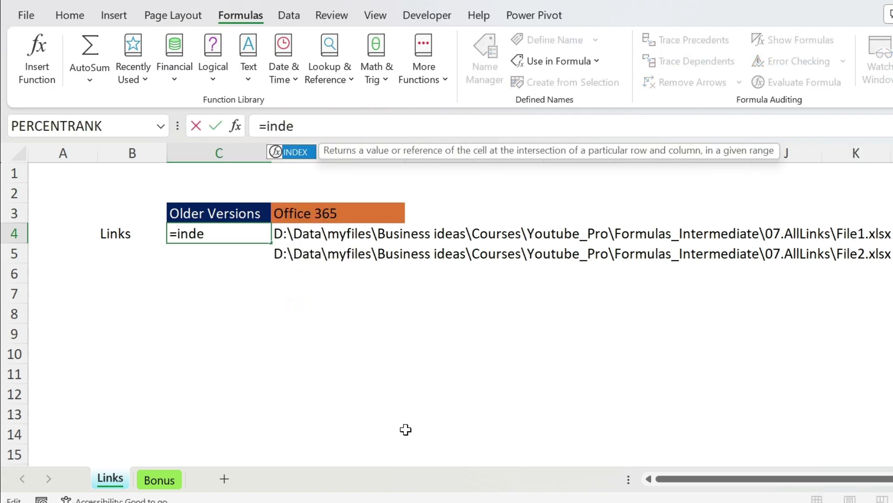
type("x(get")
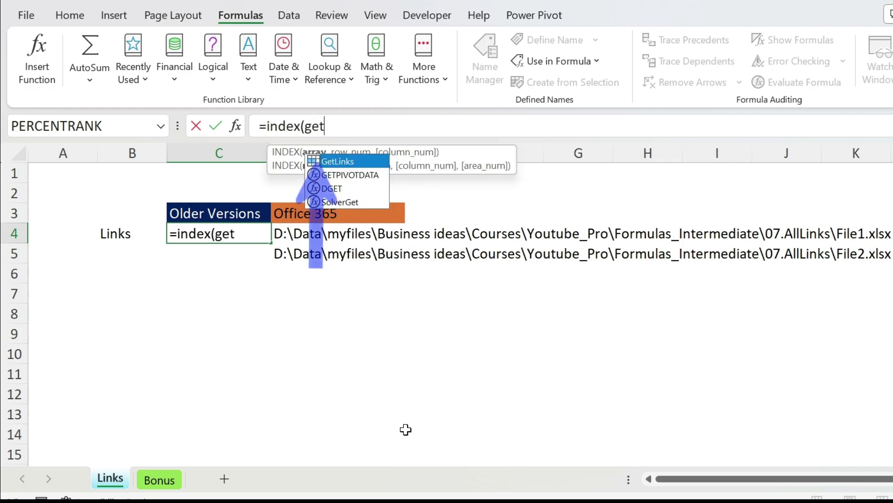
key("Tab")
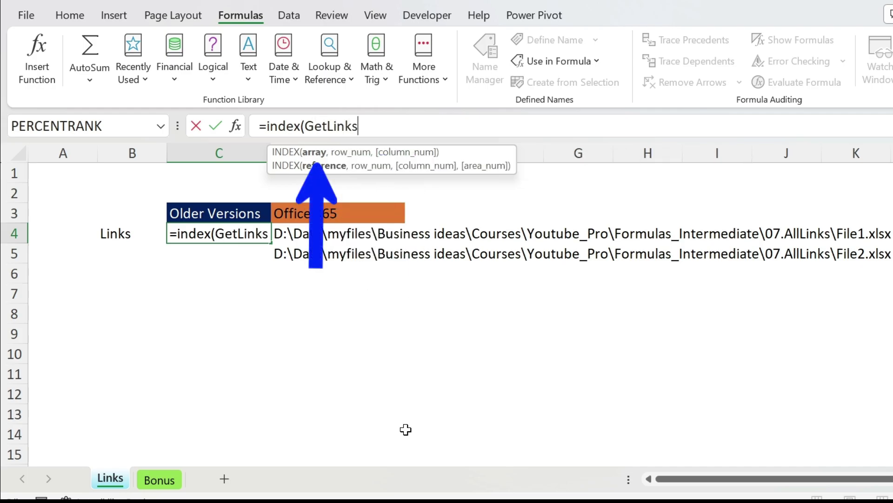
type(",1")
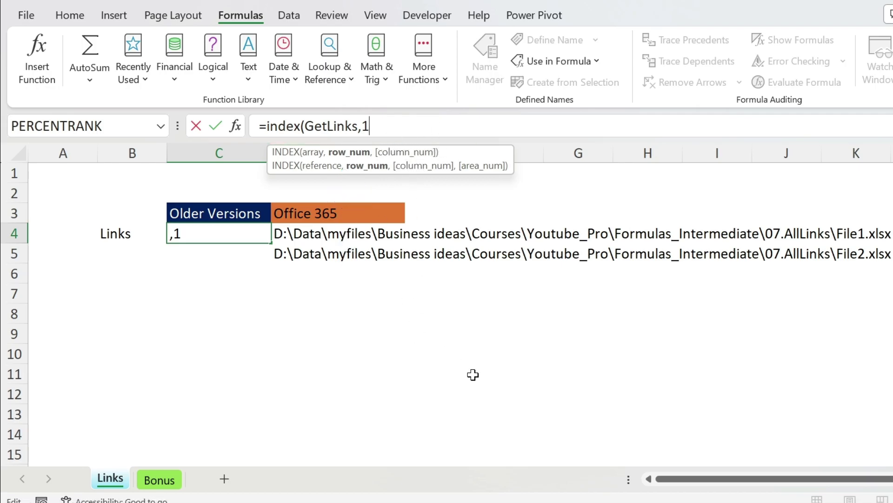
type(")")
key("Return")
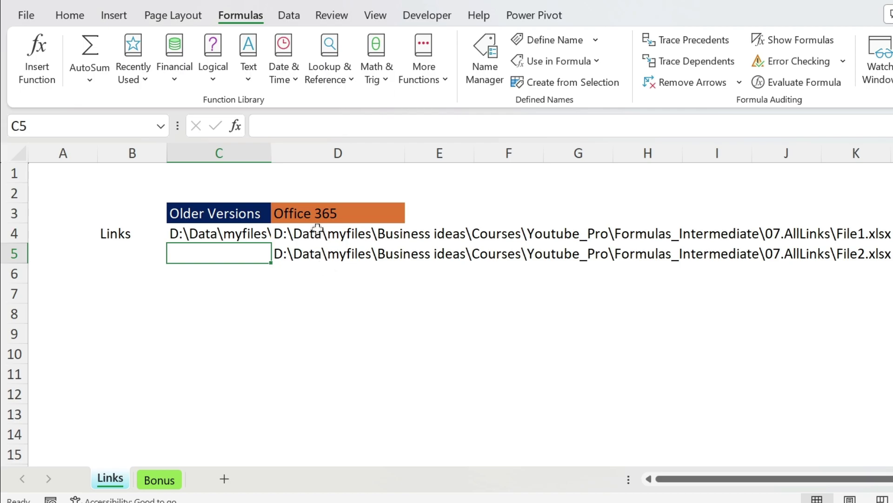
double_click(271, 156)
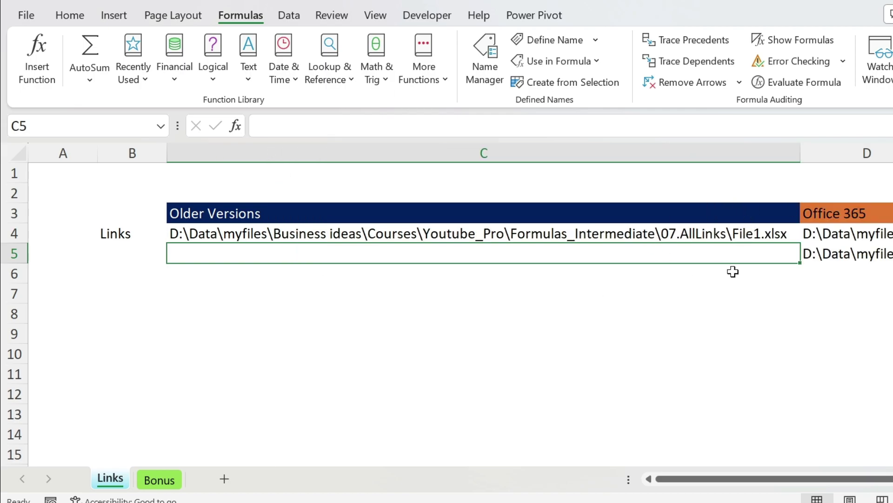
Change C4's index to 2 so it shows the File2.xlsx path
left_click(676, 238)
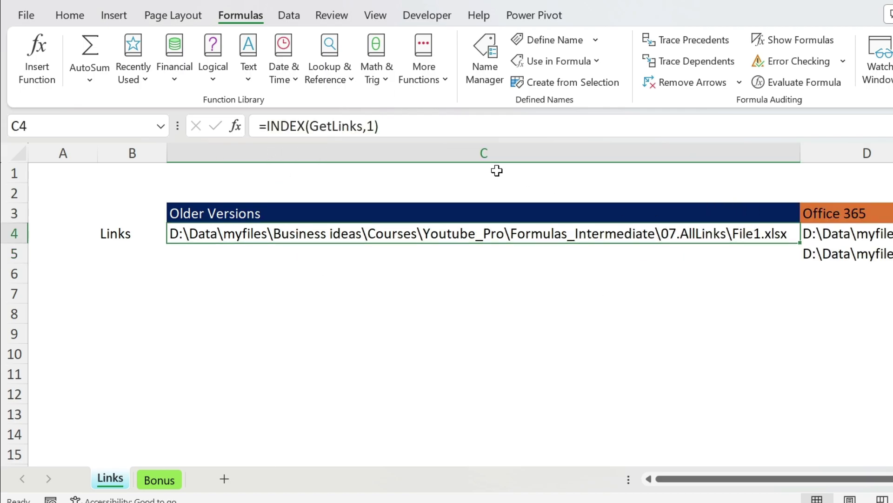
left_click(375, 125)
key("BackSpace")
type("2")
key("Return")
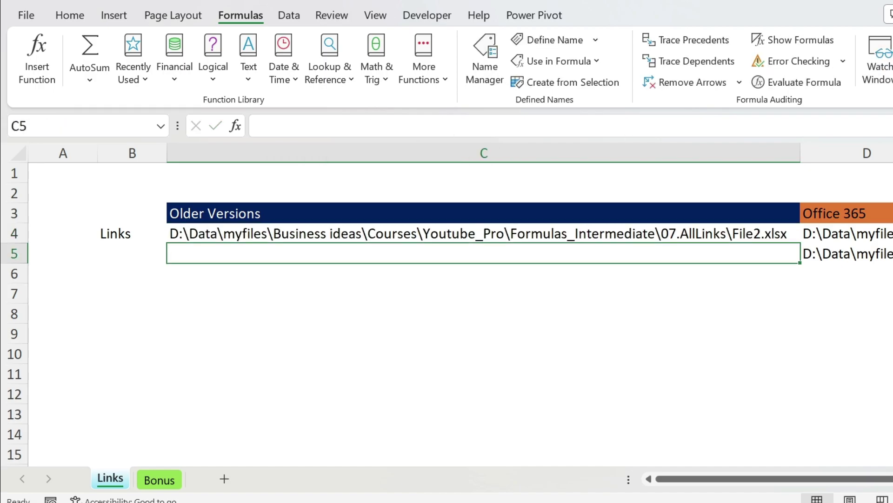
left_click(596, 226)
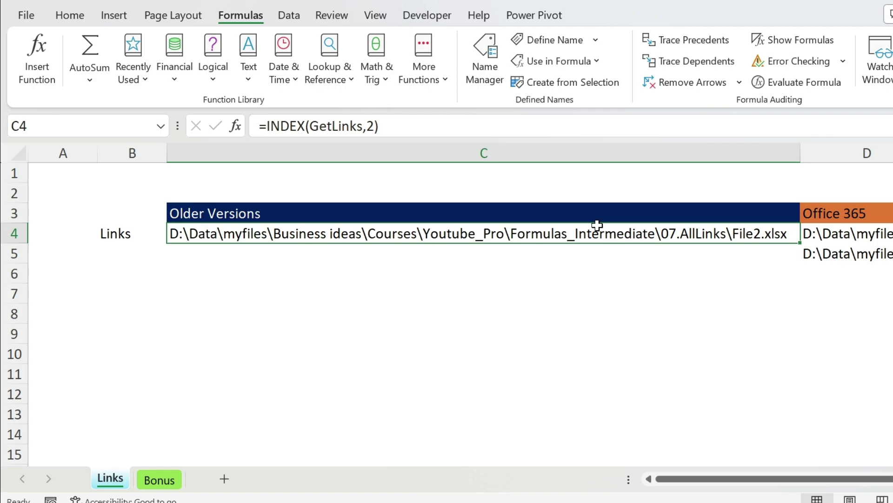
Change C4's formula to =INDEX(GetLinks,ROW(A1))
double_click(369, 126)
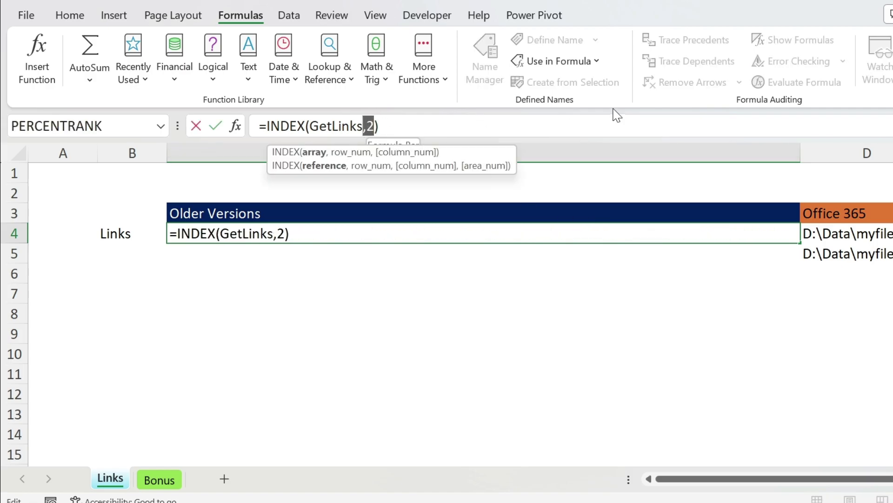
type("row(")
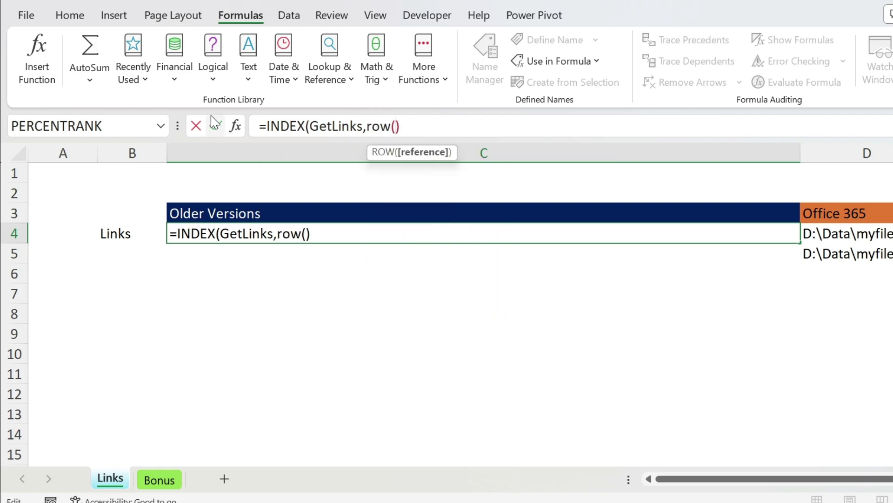
left_click(64, 170)
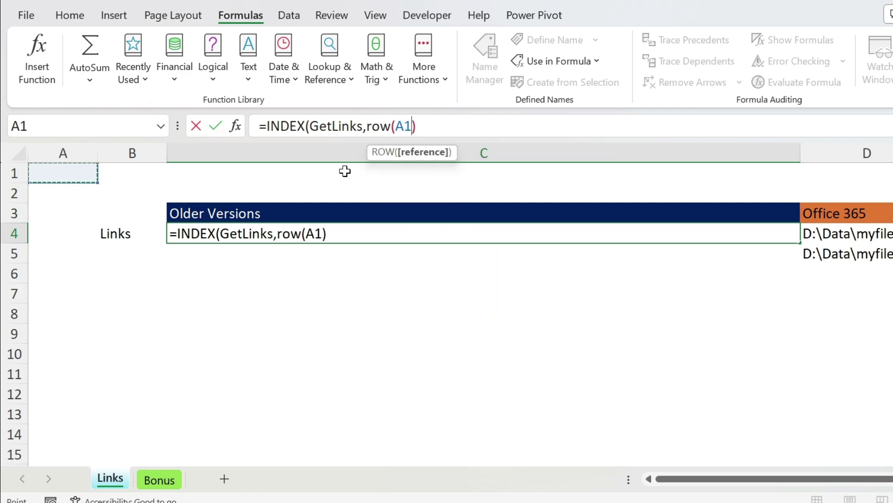
type(")")
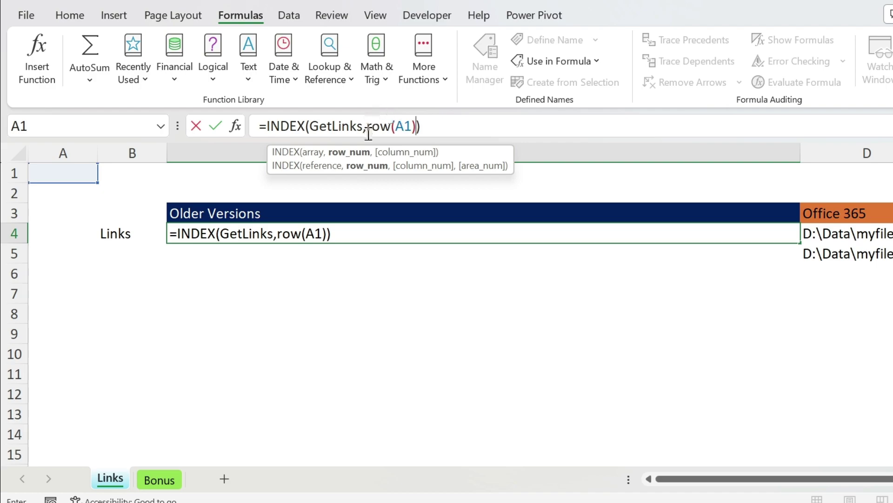
key("Return")
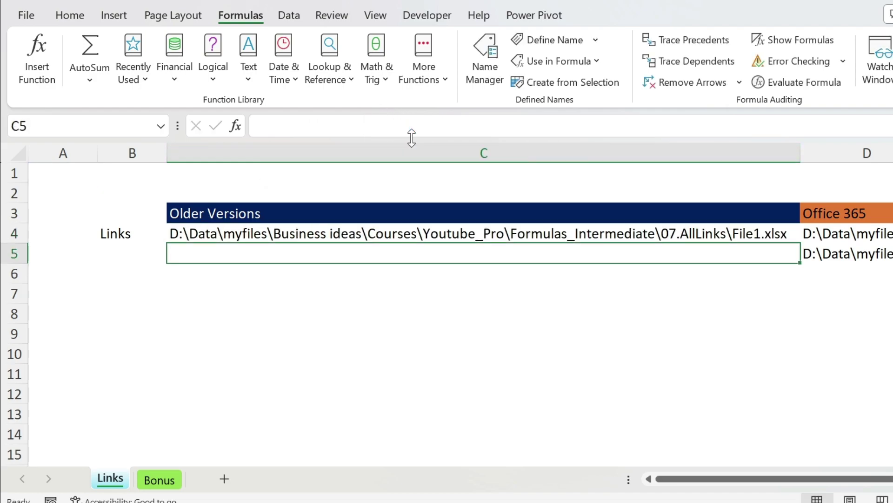
left_click(750, 228)
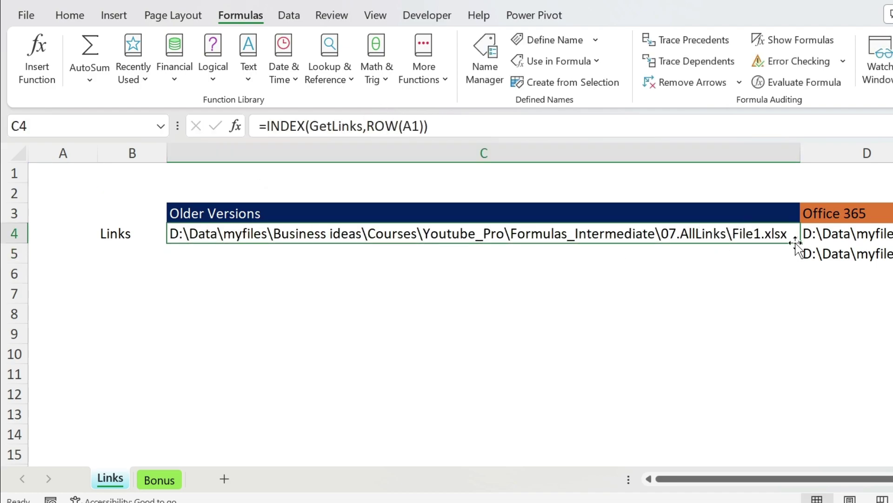
Fill the ROW-based formula down to C10 and narrow column C
left_click_drag(802, 244, 804, 264)
left_click(564, 254)
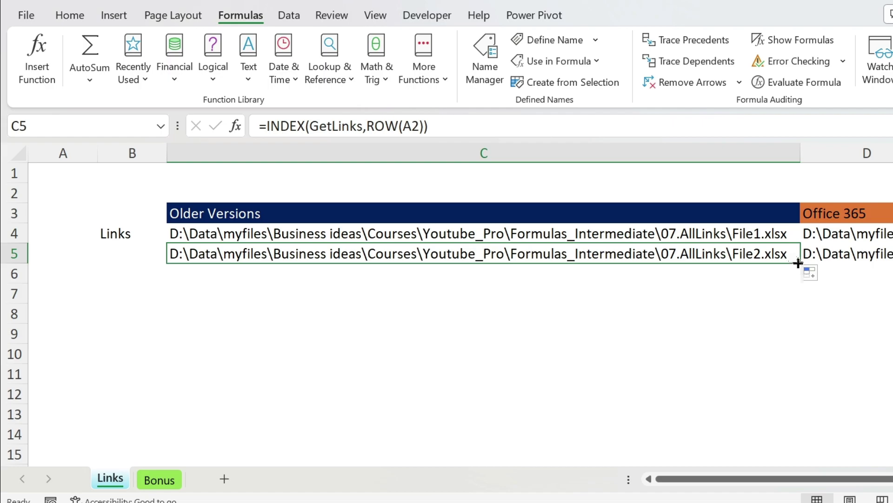
left_click_drag(800, 263, 790, 365)
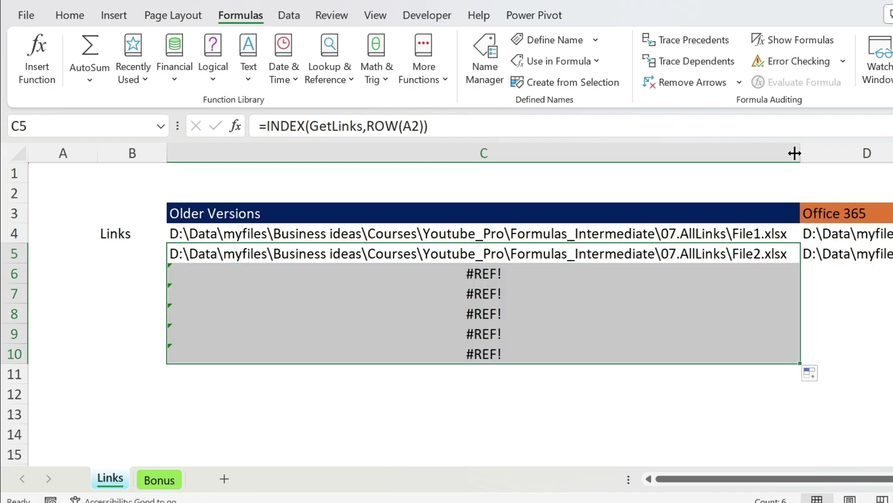
left_click_drag(795, 154, 402, 154)
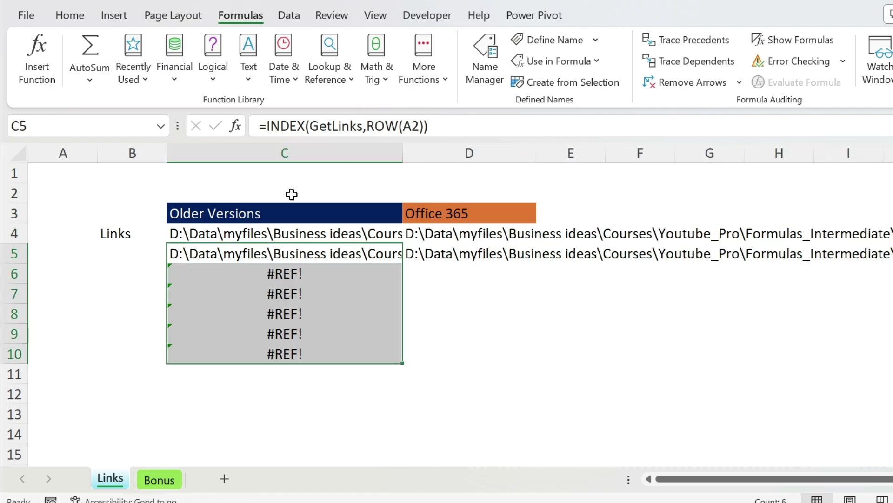
Begin wrapping C4's formula in IFERROR
left_click(261, 234)
left_click(264, 126)
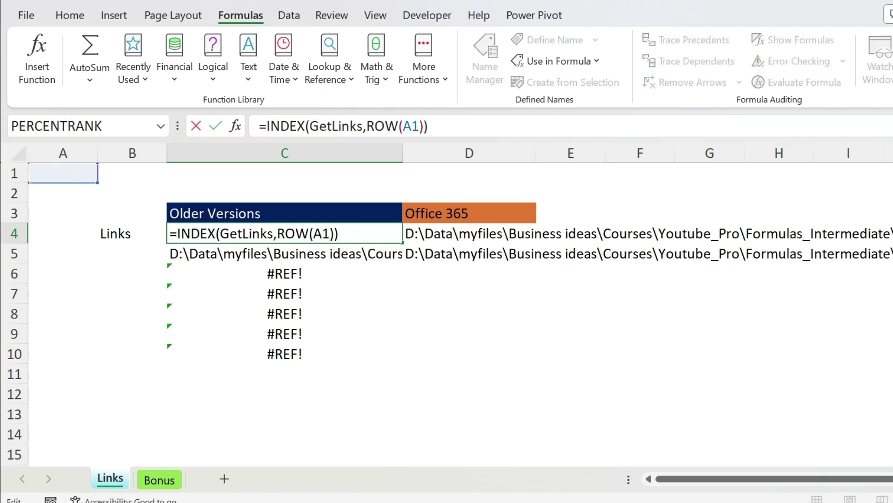
type("iferror(")
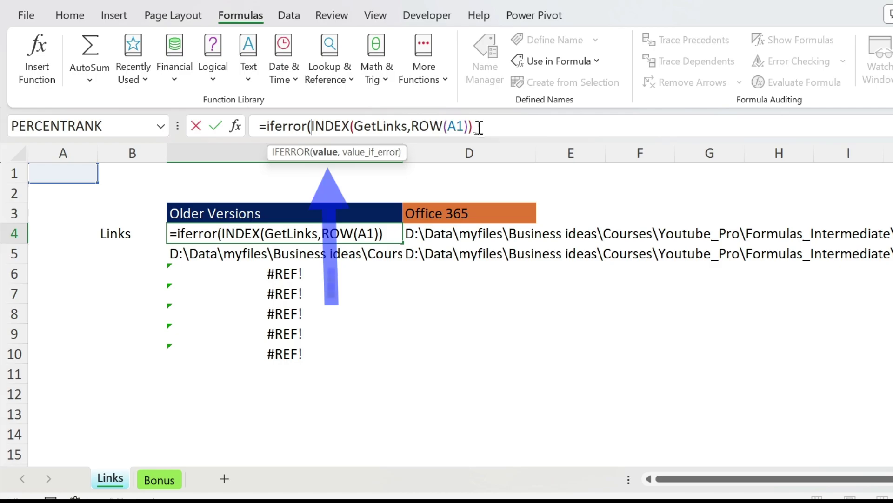
Finish C4 as =IFERROR(INDEX(GetLinks,ROW(A1)),"") and fill it down to C10
left_click(631, 134)
type(",\"")
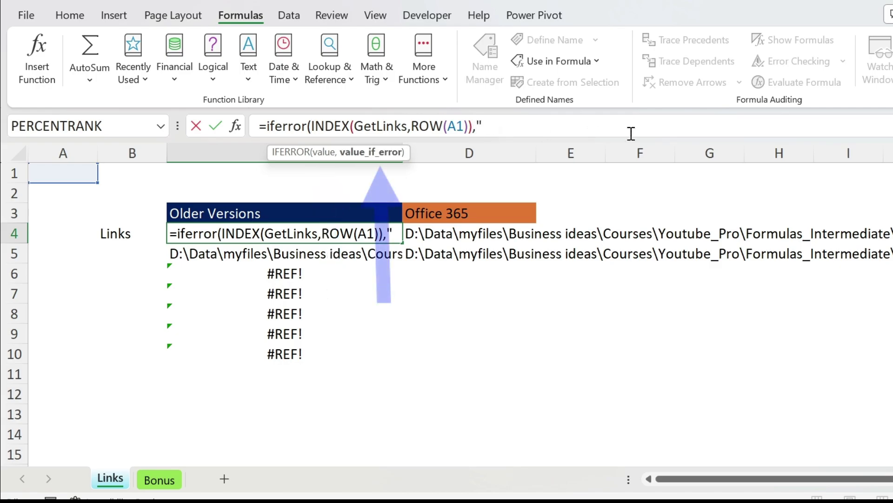
type("\"")
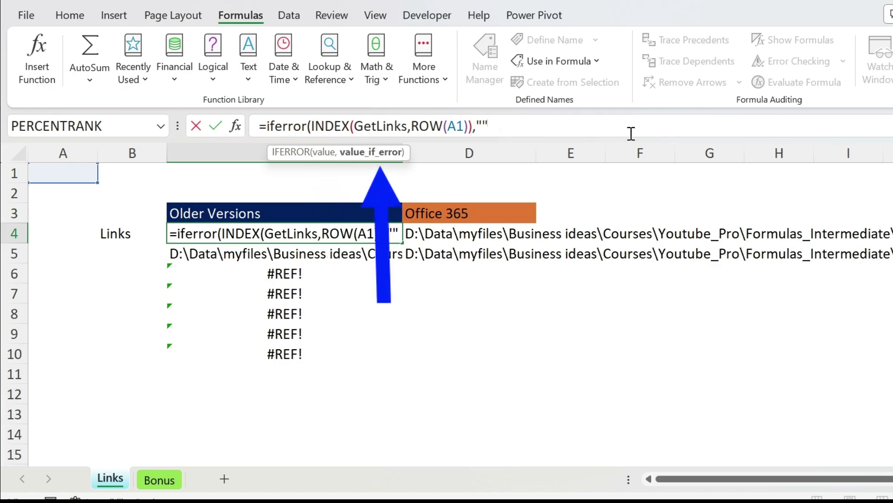
type(")")
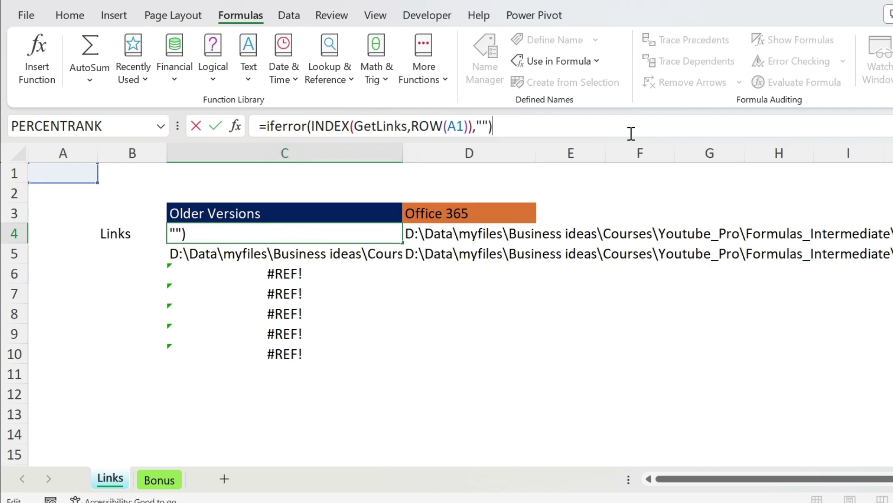
key("Return")
left_click(380, 231)
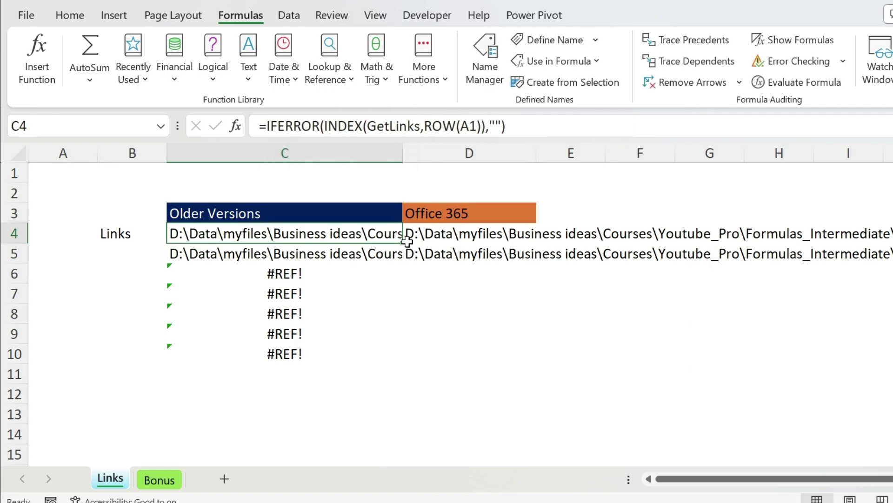
double_click(401, 243)
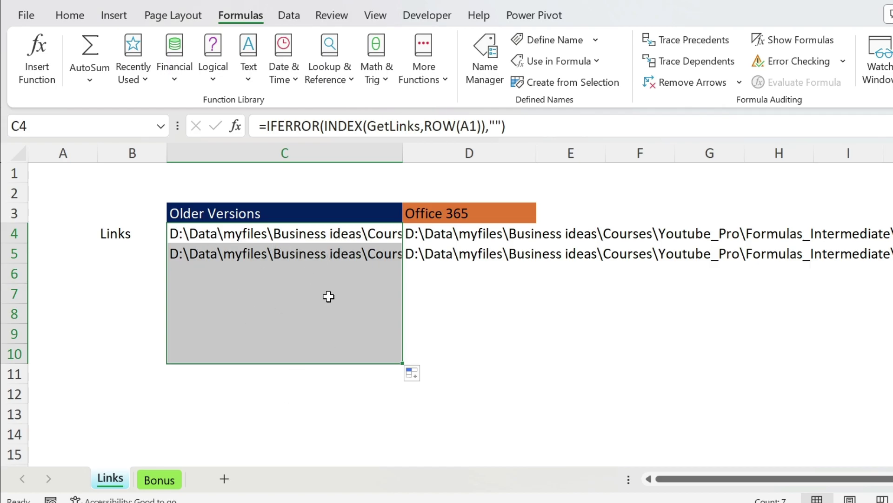
left_click(252, 309)
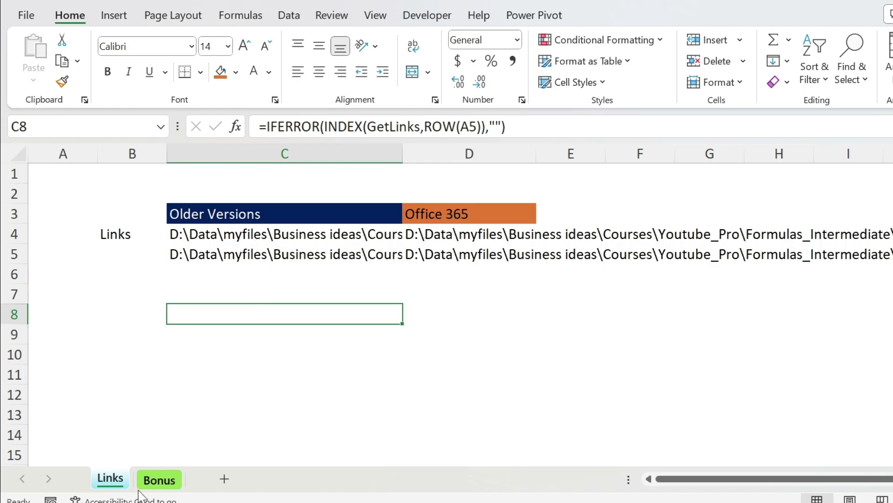
On the Bonus sheet, change B2's link from File1.xlsx to File3.xlsx, cancelling the update prompt
left_click(160, 465)
left_click(159, 479)
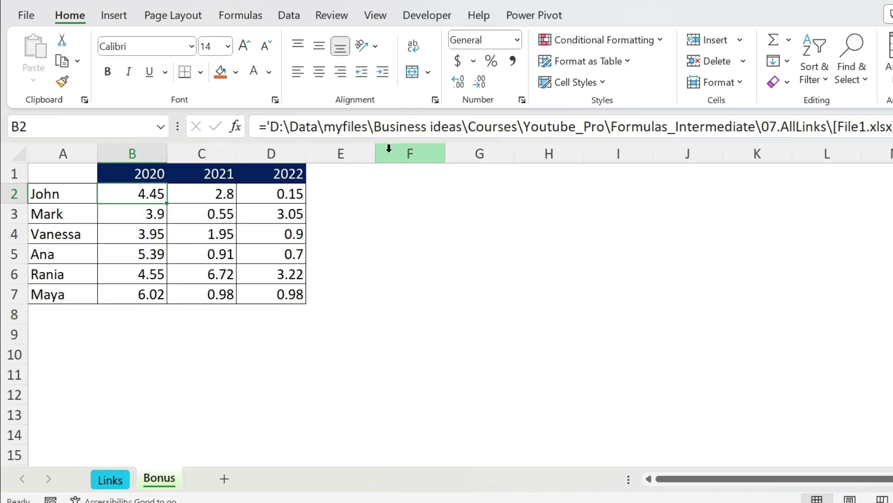
left_click(863, 126)
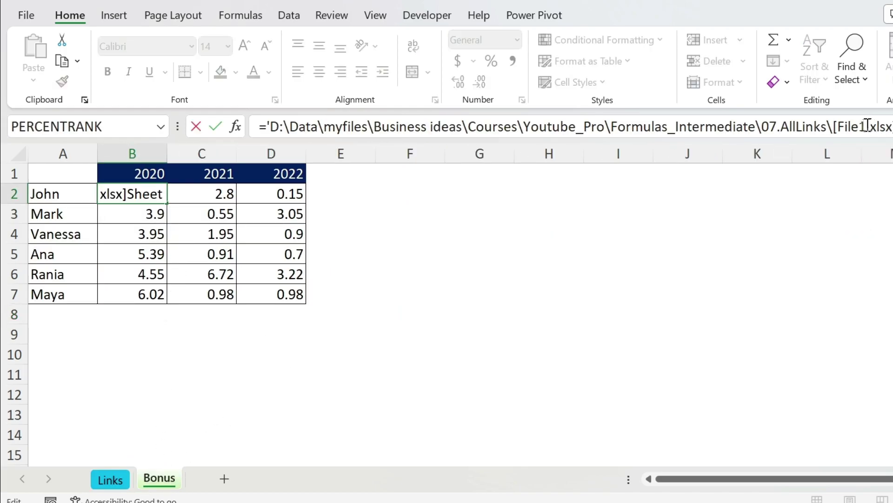
key("BackSpace")
type("3")
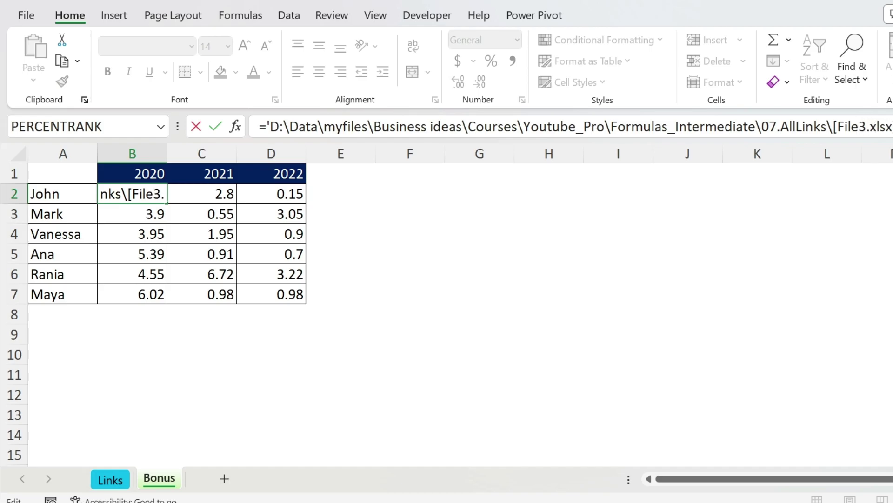
key("Return")
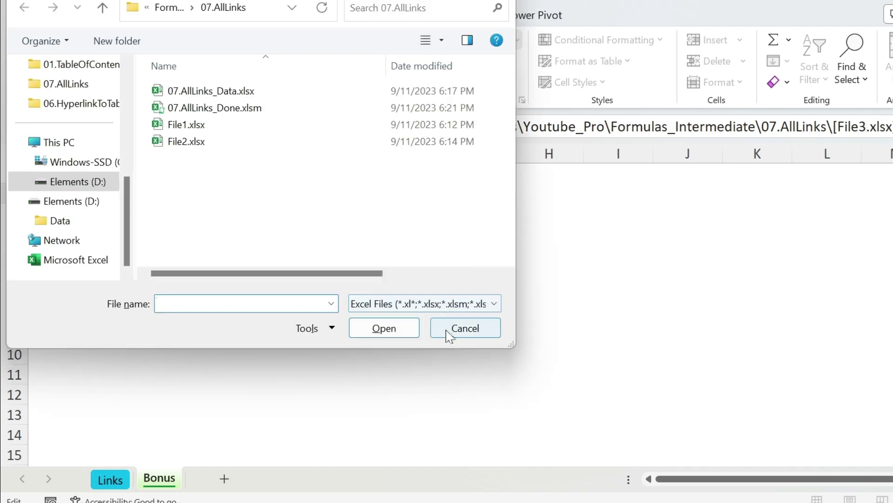
left_click(449, 332)
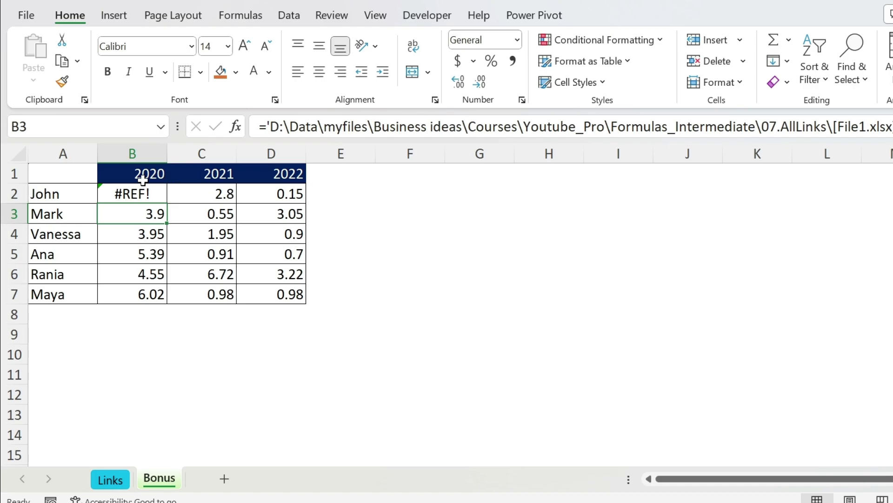
left_click(144, 192)
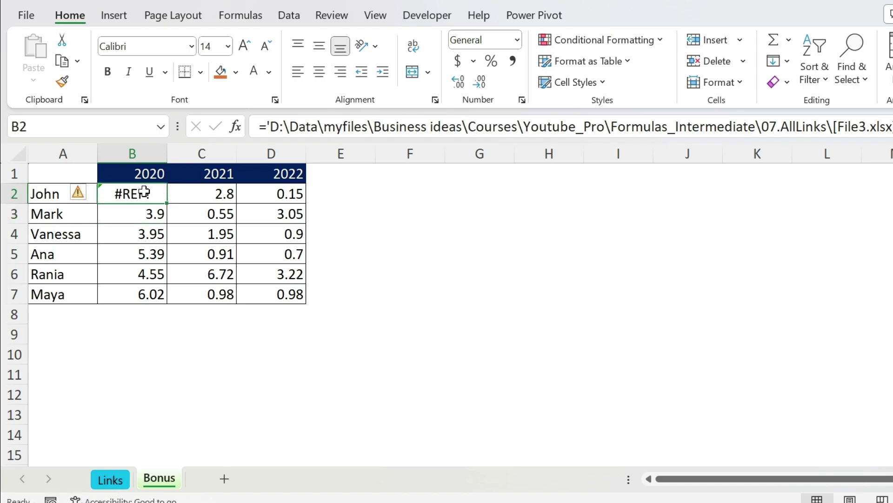
Back on Links, recalculate with Ctrl+Alt+F9 so a third link path appears in row 6
left_click(110, 480)
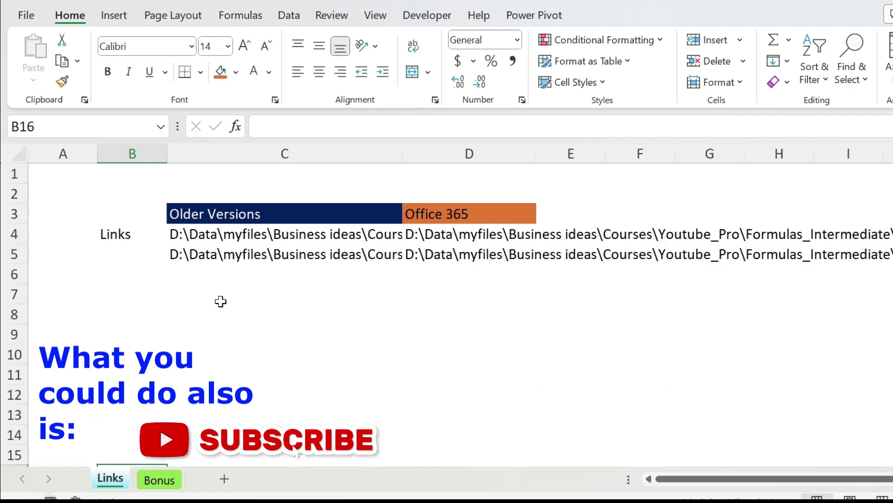
key("ctrl+alt+F9")
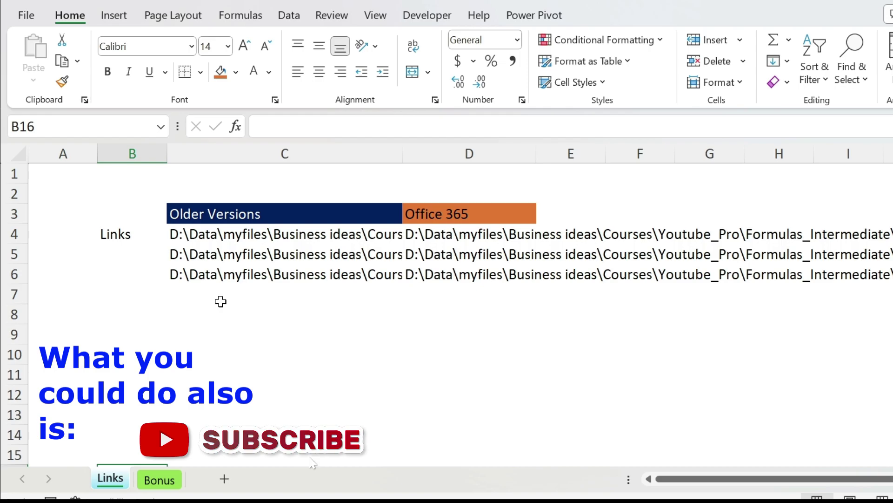
left_click(224, 275)
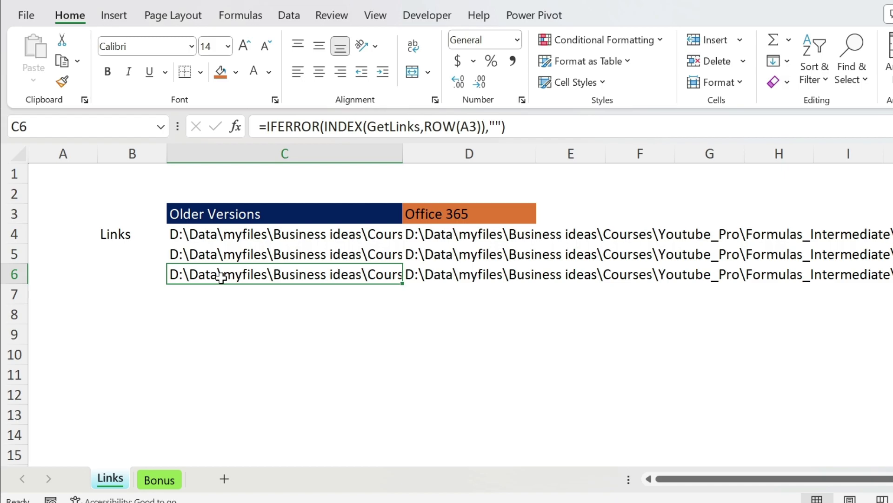
Copy the three paths in D4:D6 and paste them as values into D9:D11
left_click_drag(447, 231, 451, 277)
key("ctrl+c")
left_click(435, 330)
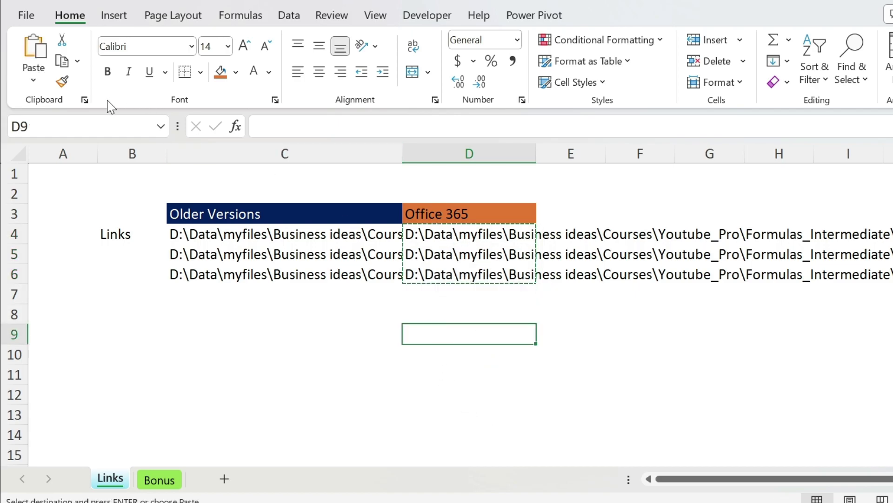
left_click(34, 78)
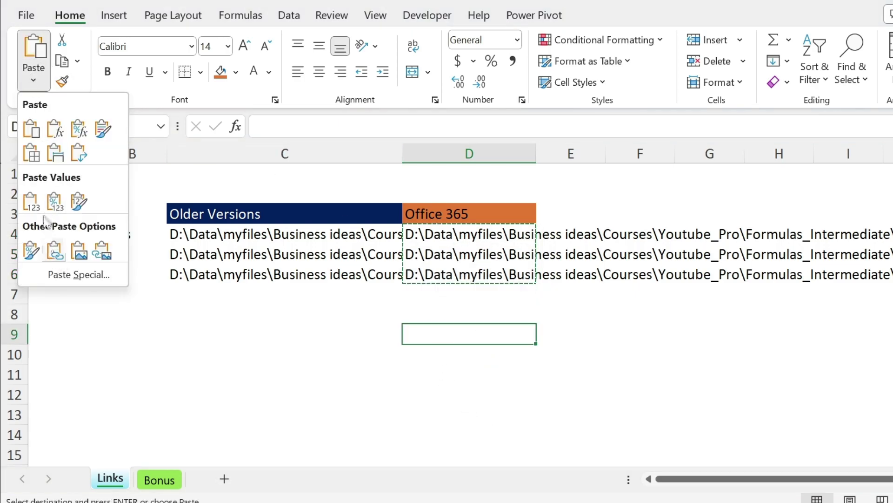
left_click(31, 201)
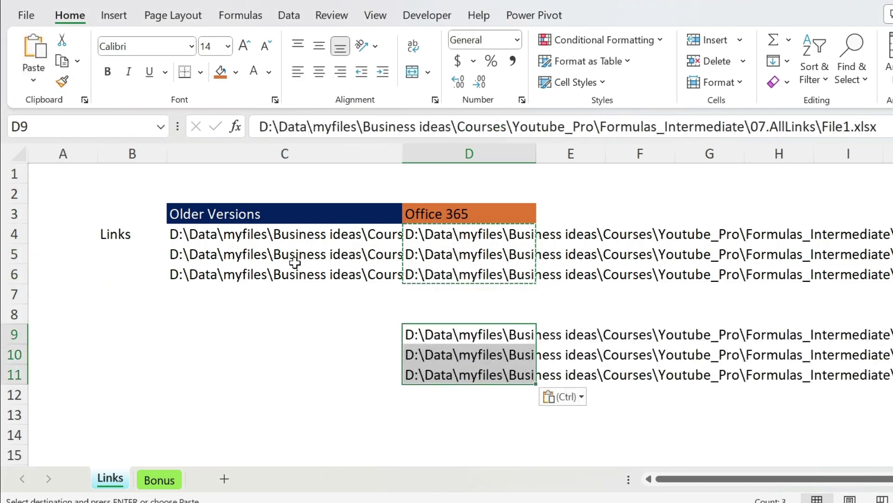
Copy the file name File1.xlsx from D9's path without changing the cell
left_click(497, 326)
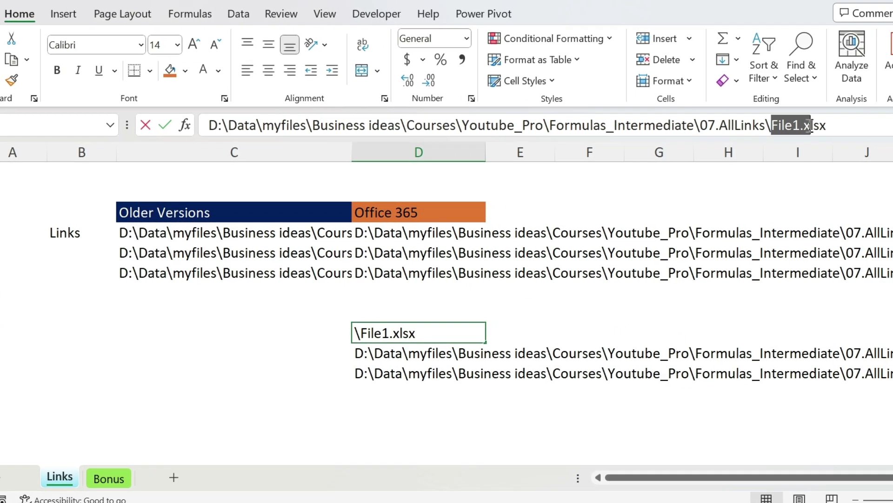
left_click_drag(812, 125, 830, 125)
key("ctrl+c")
key("Escape")
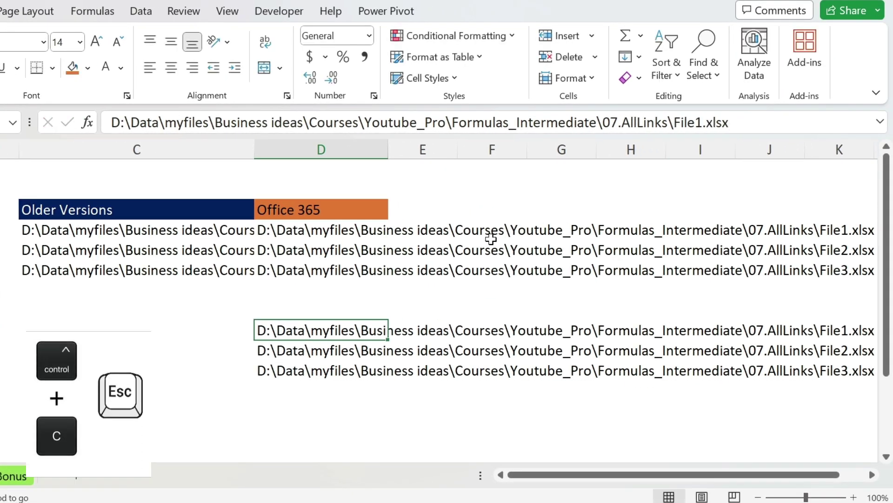
Find all cells referencing File1.xlsx across the whole workbook, showing all 12 results
key("ctrl+f")
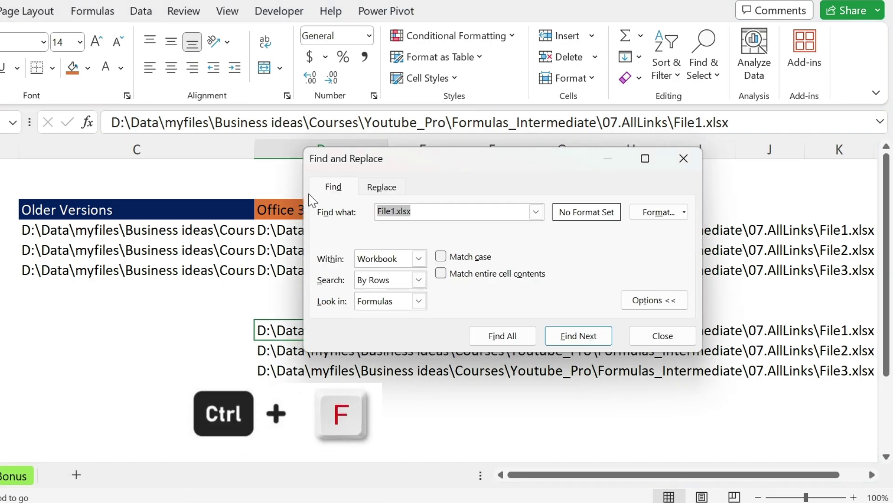
left_click_drag(380, 163, 150, 134)
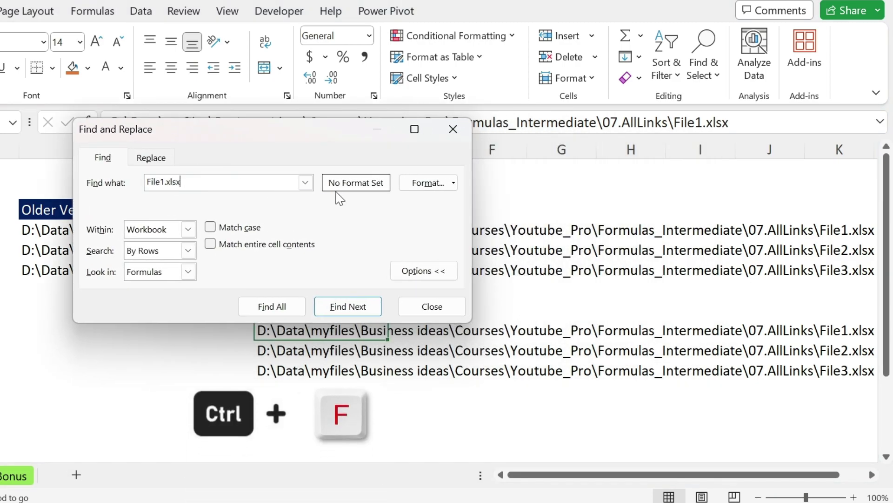
left_click(155, 231)
left_click(162, 232)
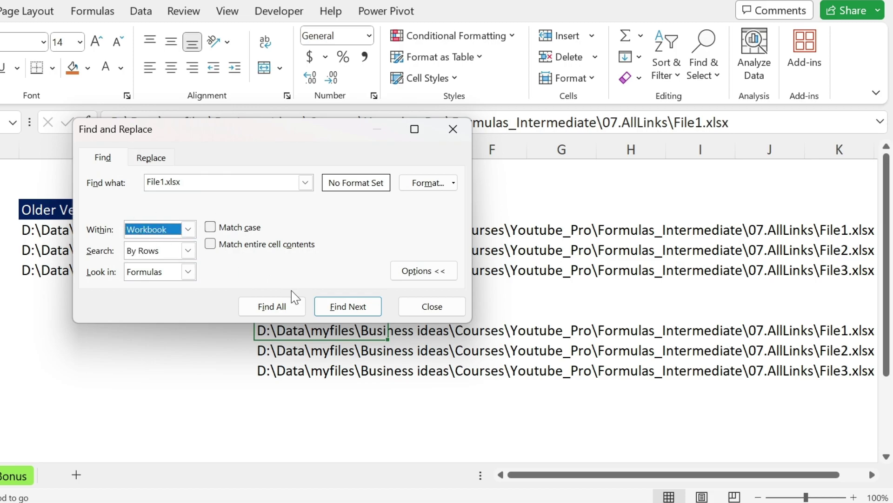
left_click(267, 305)
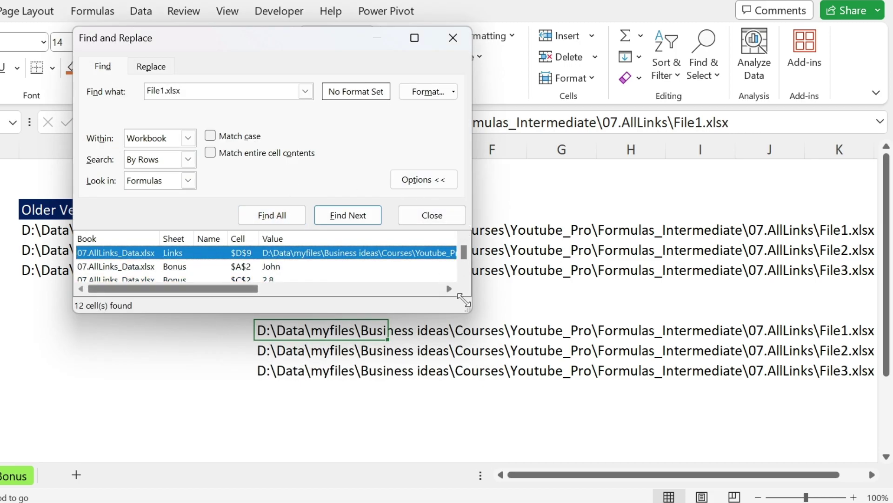
left_click_drag(463, 300, 539, 441)
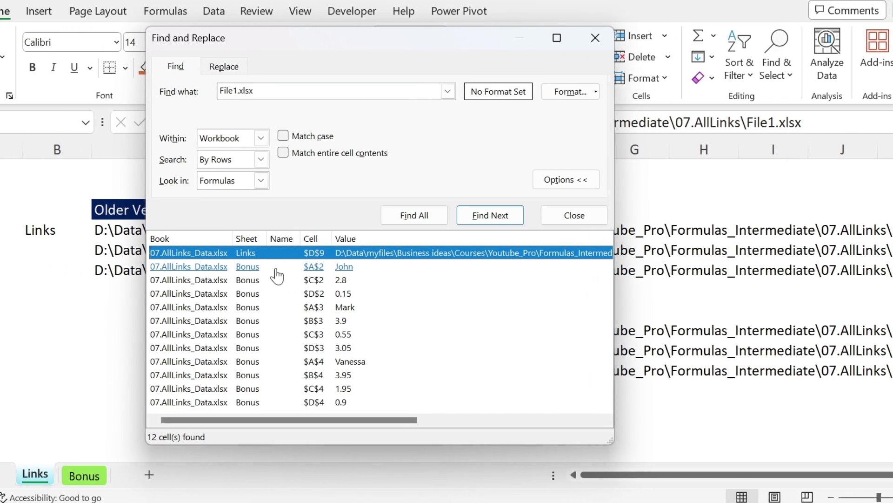
Select all the File1.xlsx-linked cells on the Bonus sheet from the results
left_click(195, 268)
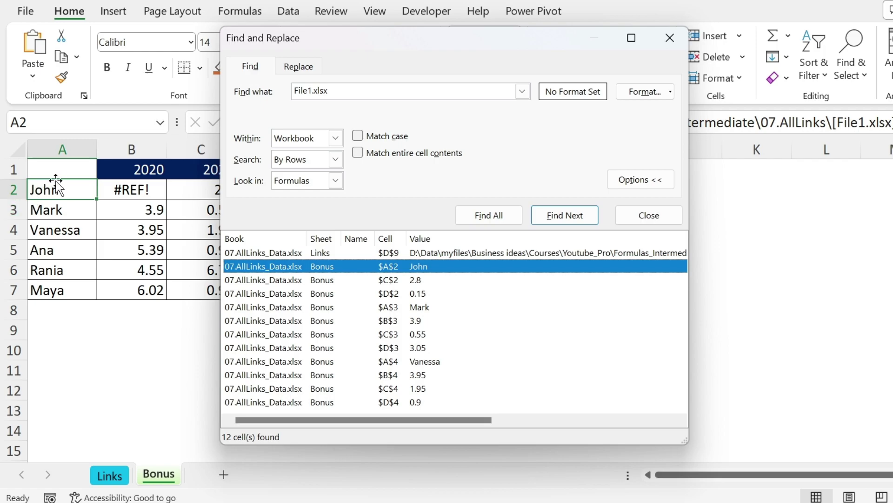
left_click_drag(406, 50, 444, 49)
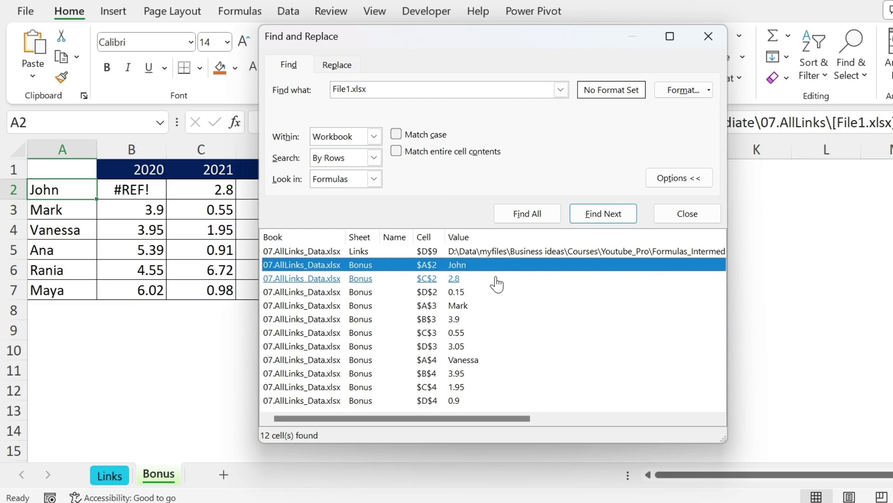
key("shift")
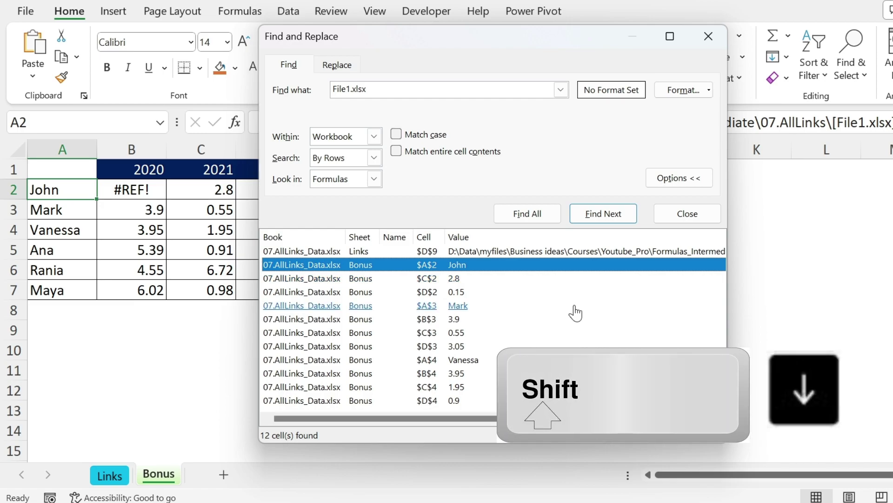
key("shift+Down")
key("shift+Down")
key("shift+Down")
key("shift+Down")
key("shift+Down")
key("shift+Down")
key("shift+Down")
key("shift+Down")
key("shift+Down")
key("shift+Down")
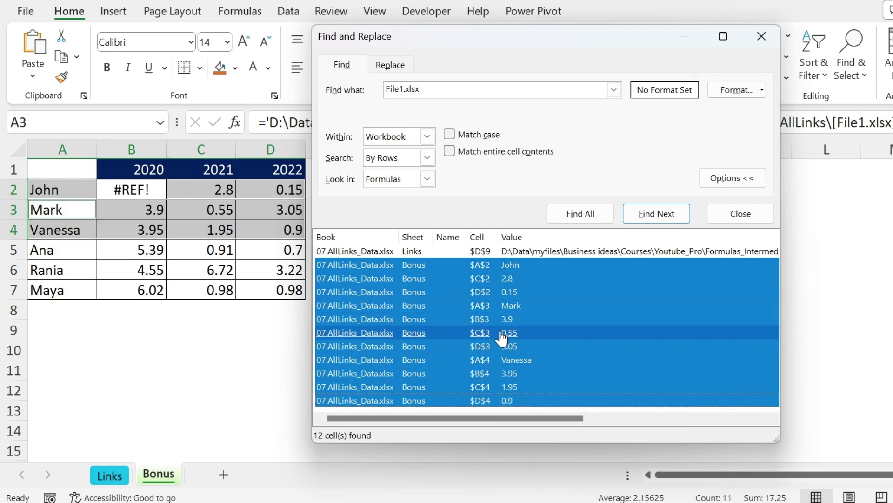
Close Find and open the Edit Links dialog from the Data tab
left_click(762, 38)
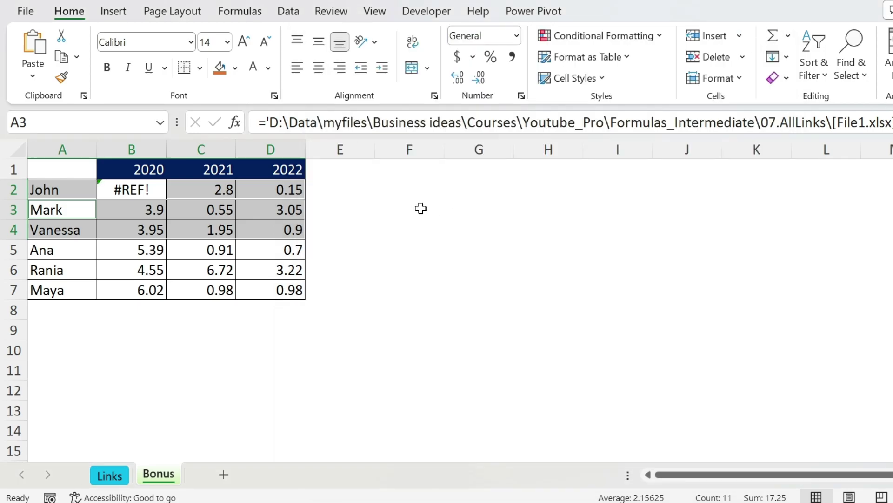
left_click(409, 228)
left_click(282, 13)
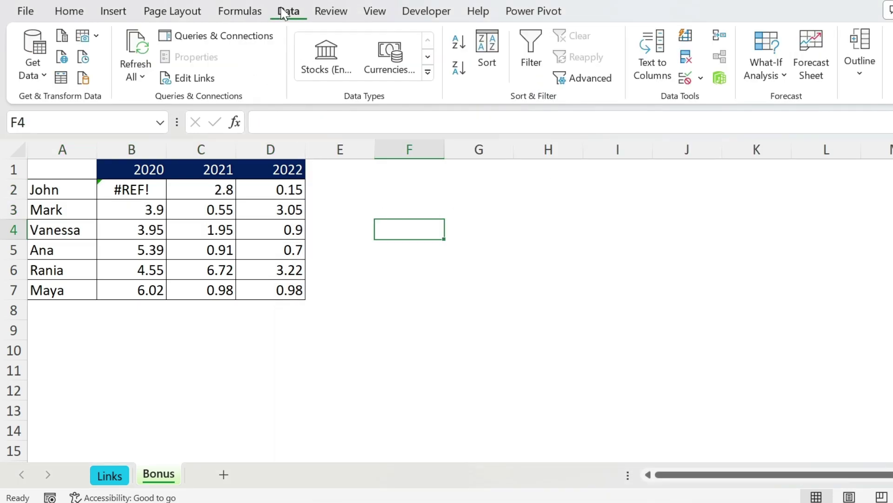
left_click(185, 78)
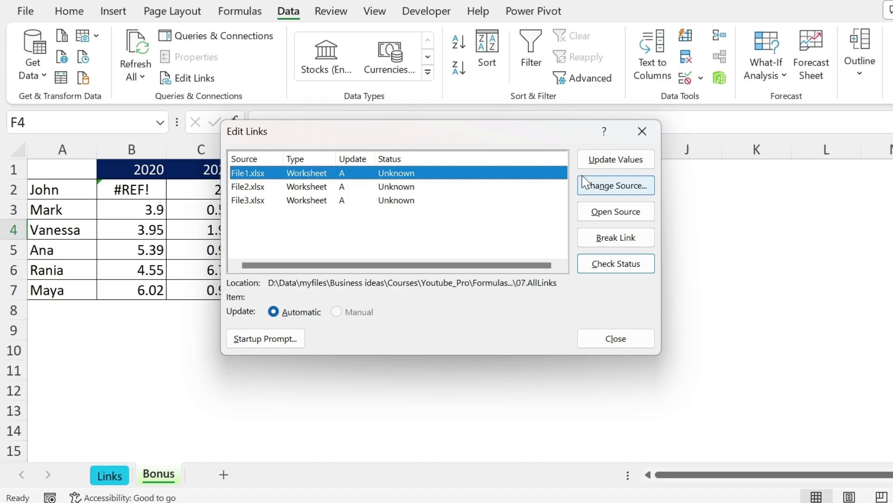
Abandon a source change for File1.xlsx, run Check Status, and select the broken File3.xlsx link
left_click(605, 188)
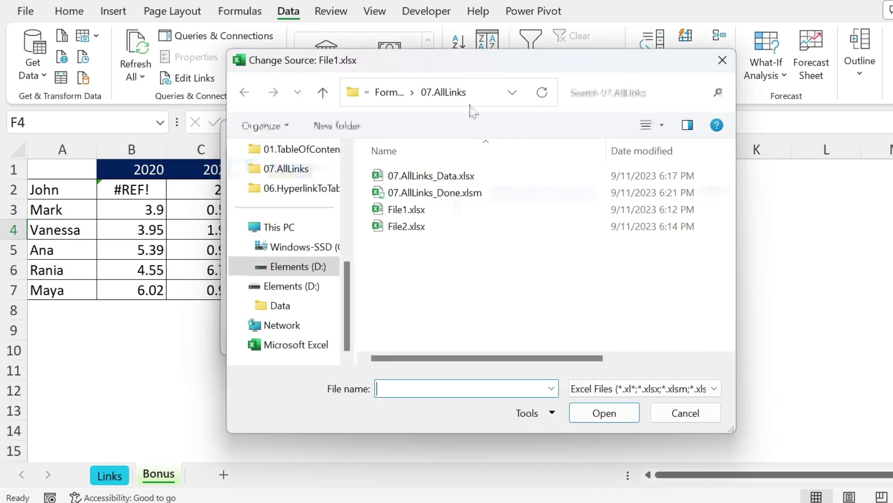
left_click(685, 413)
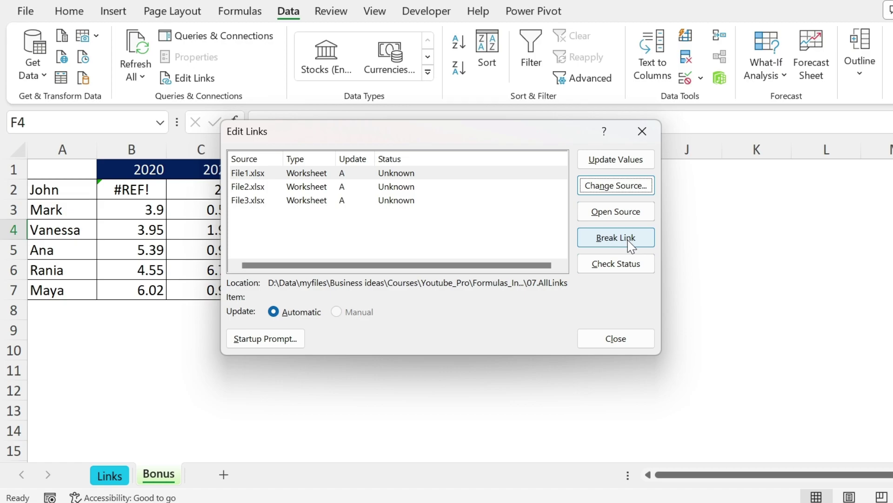
left_click(612, 264)
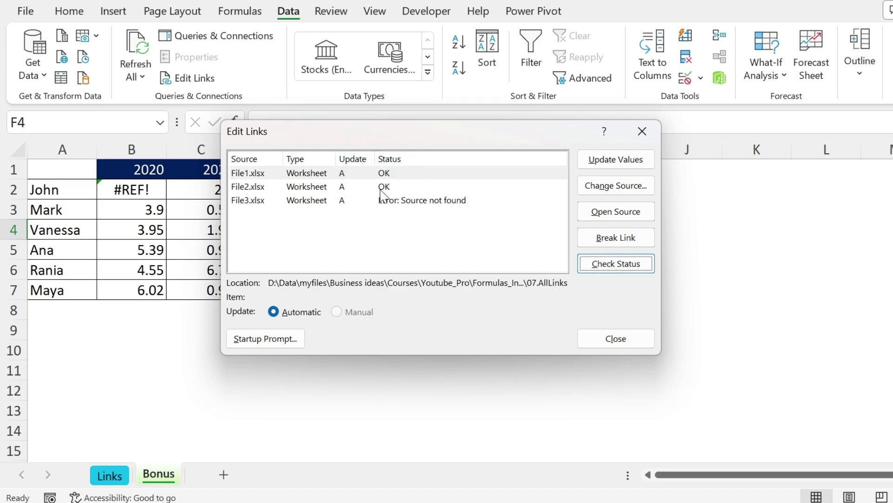
left_click(388, 209)
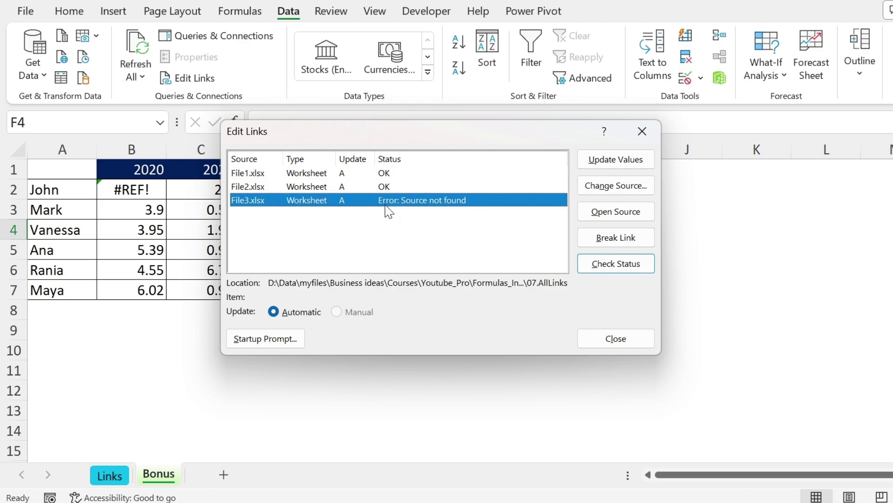